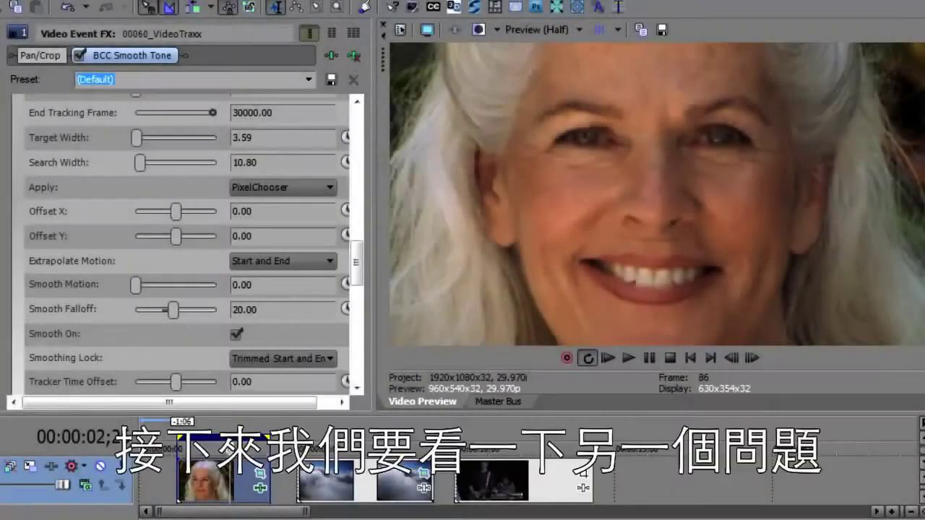
Select the cloud clip on the timeline and start playing it
left_click(332, 489)
key("space")
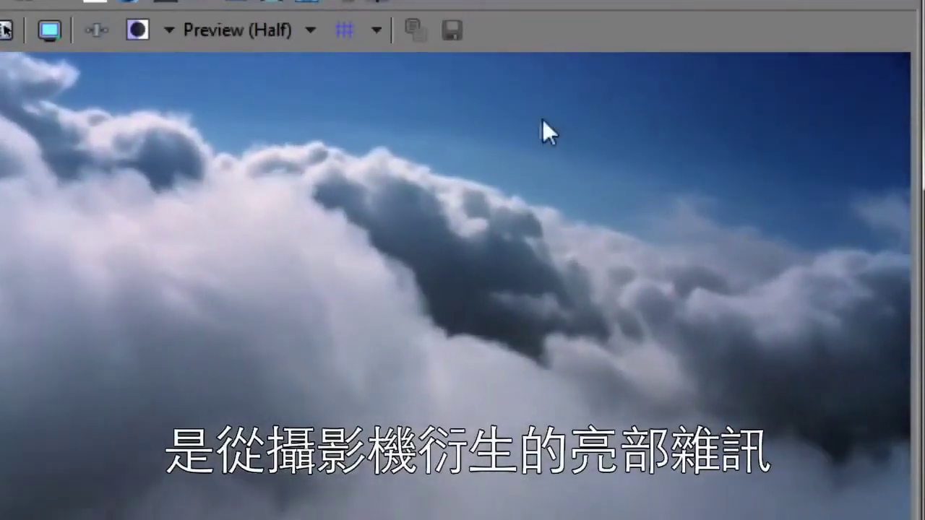
Stop the cloud clip playback
key("space")
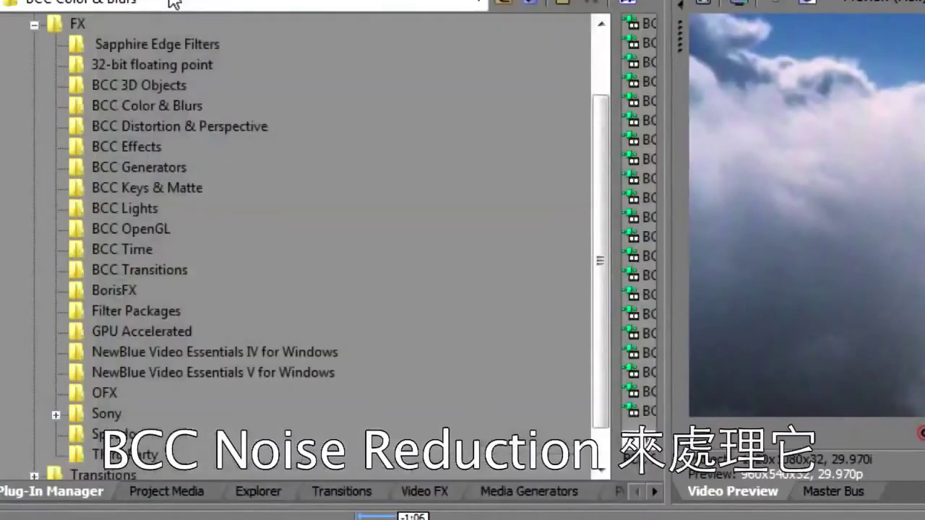
Drag BCC Noise Reduction from the BCC Effects list onto the FlyingClouds clip
left_click_drag(616, 156, 250, 157)
left_click(130, 146)
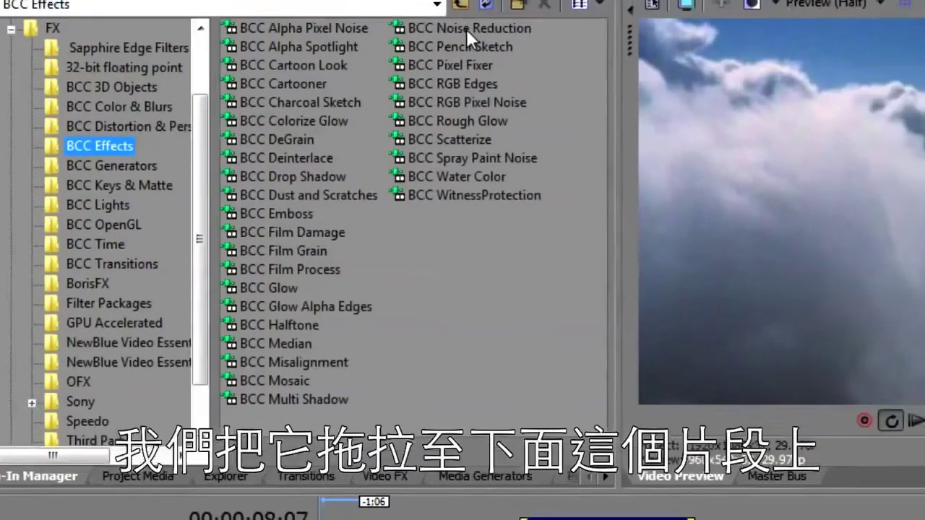
left_click_drag(511, 26, 515, 55)
left_click_drag(347, 70, 471, 519)
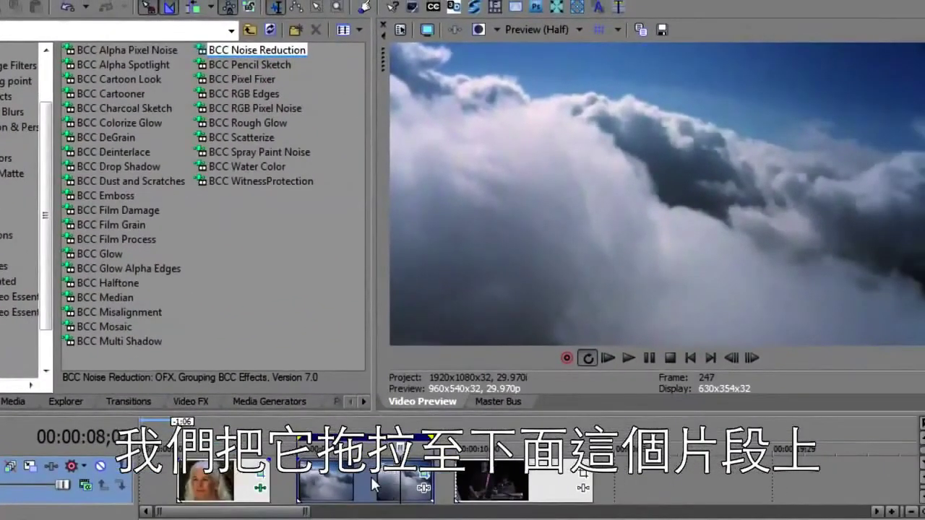
left_click_drag(370, 478, 370, 479)
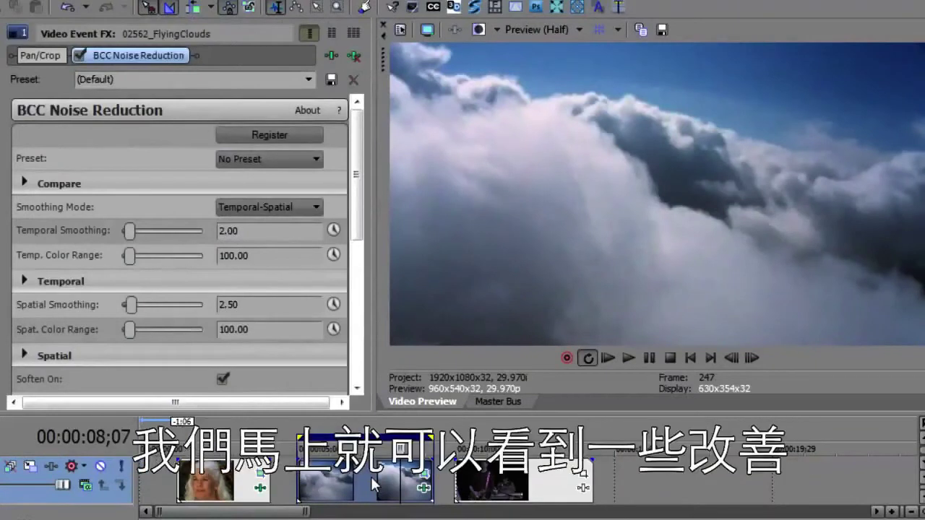
Mark a short loop region over the cloud clip and place the playhead inside it
left_click_drag(296, 437, 328, 435)
left_click_drag(402, 436, 380, 436)
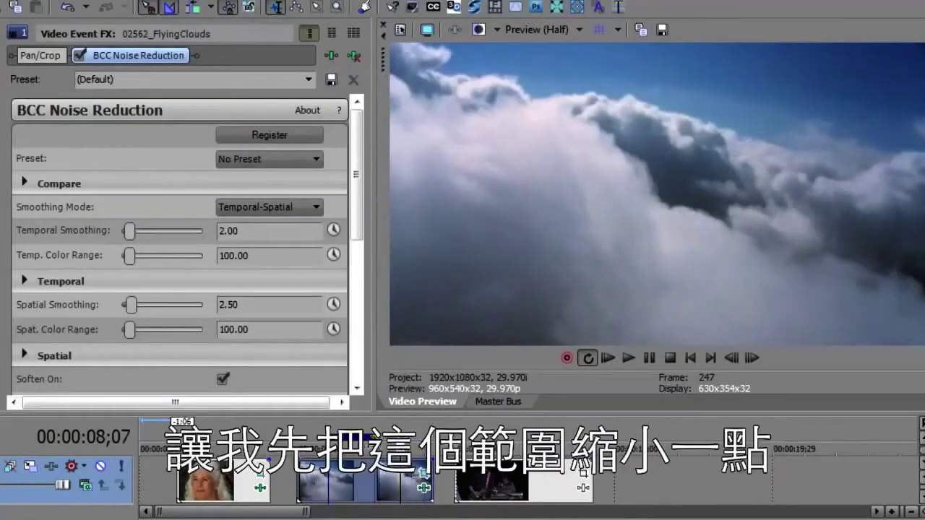
left_click(347, 452)
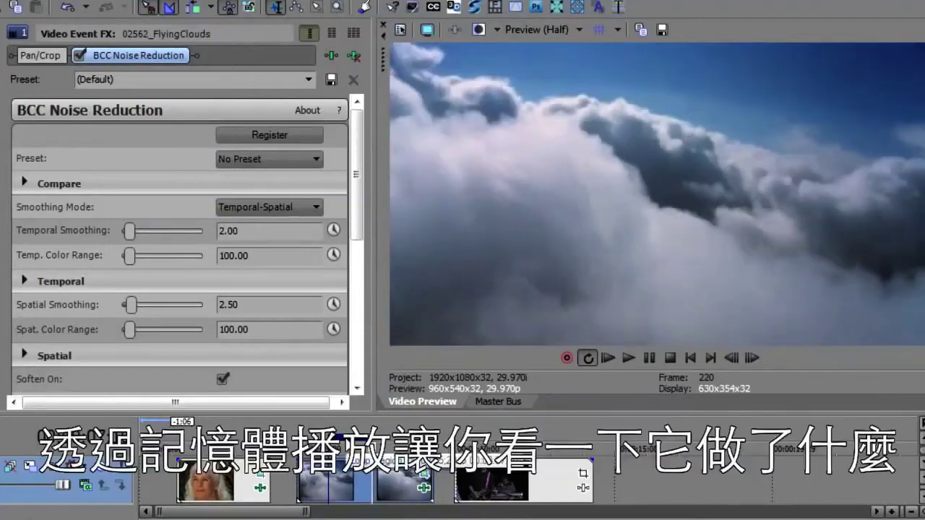
key("space")
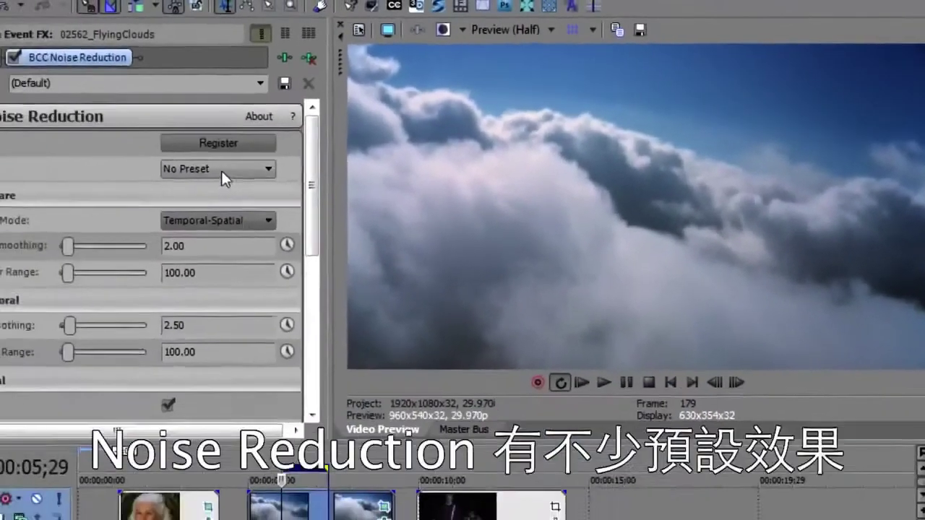
left_click(272, 159)
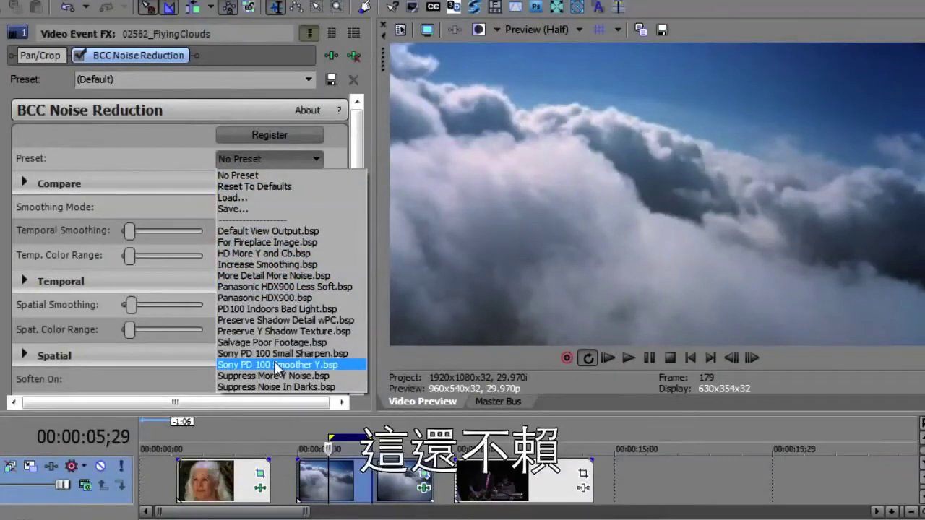
left_click(258, 159)
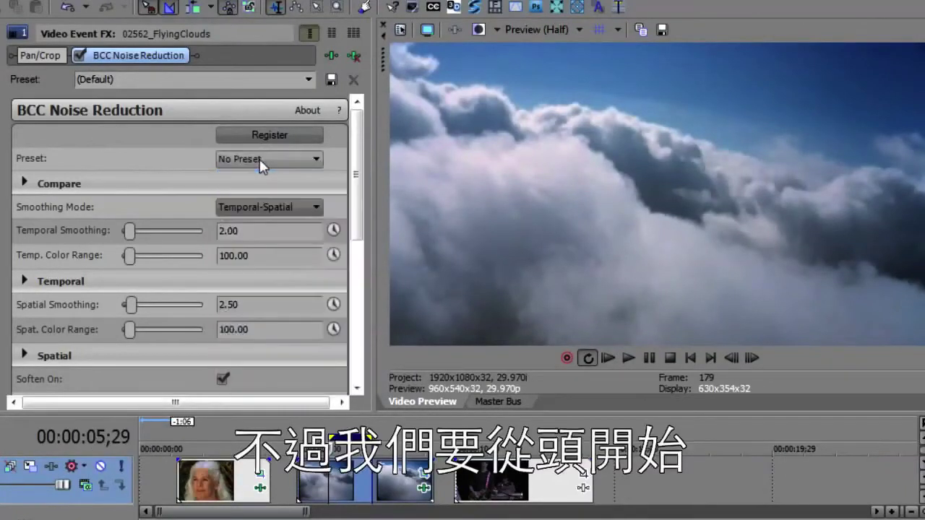
left_click_drag(361, 156, 359, 181)
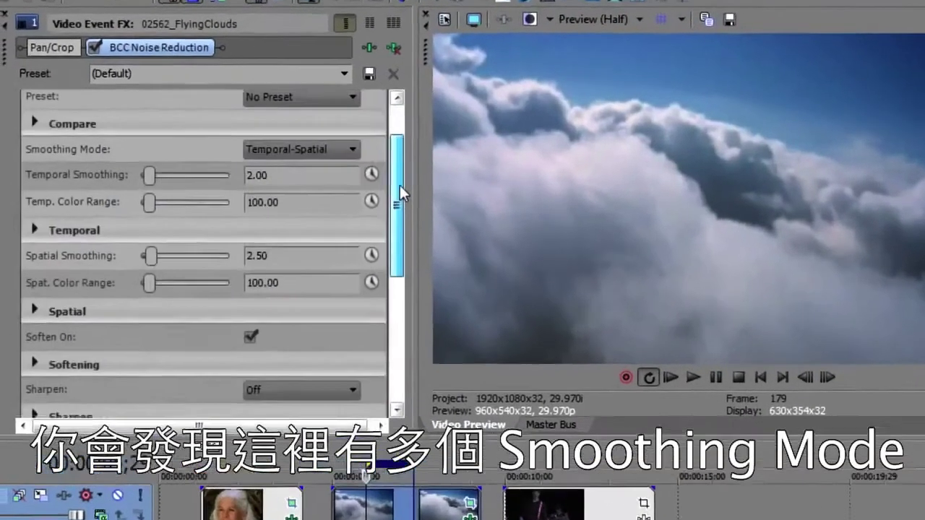
left_click(313, 148)
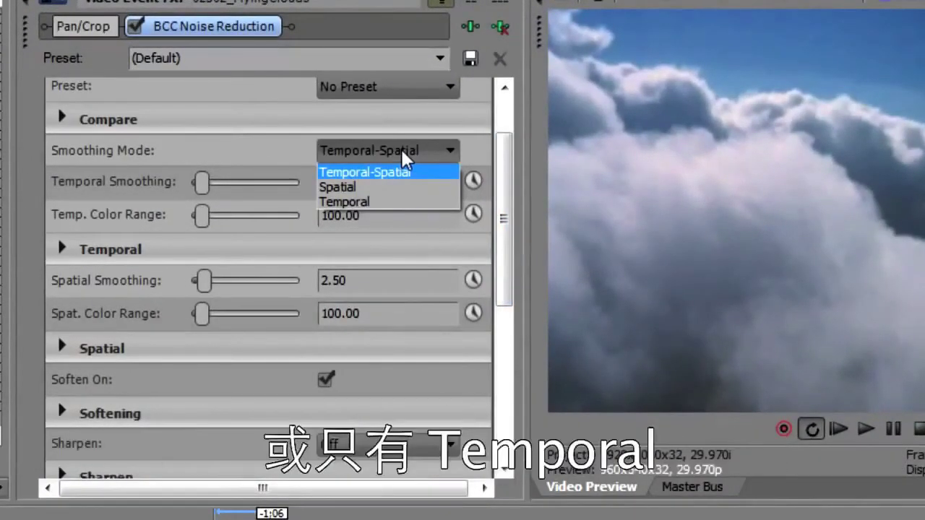
left_click(402, 151)
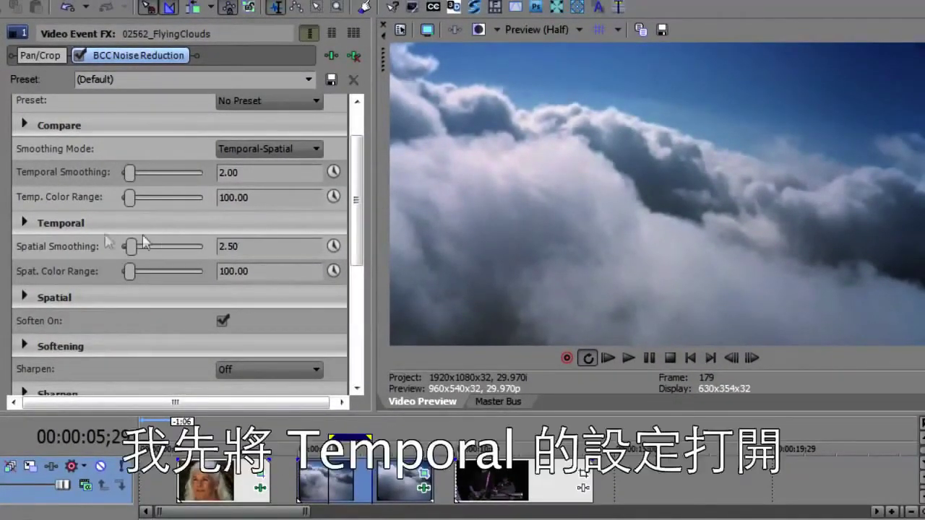
Expand the Temporal settings, compare cloud frames, and return to frame 189 to edit Max Frames
left_click(24, 222)
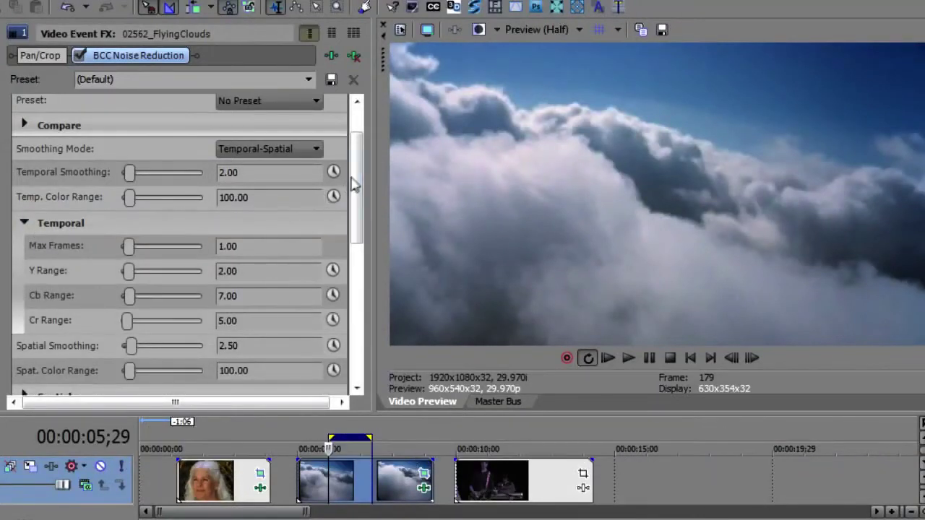
left_click_drag(351, 181, 322, 195)
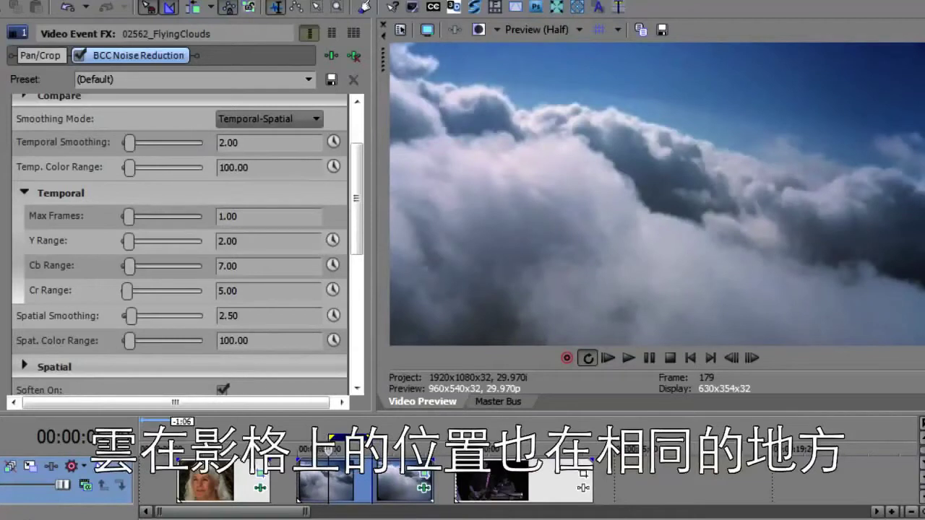
left_click(339, 478)
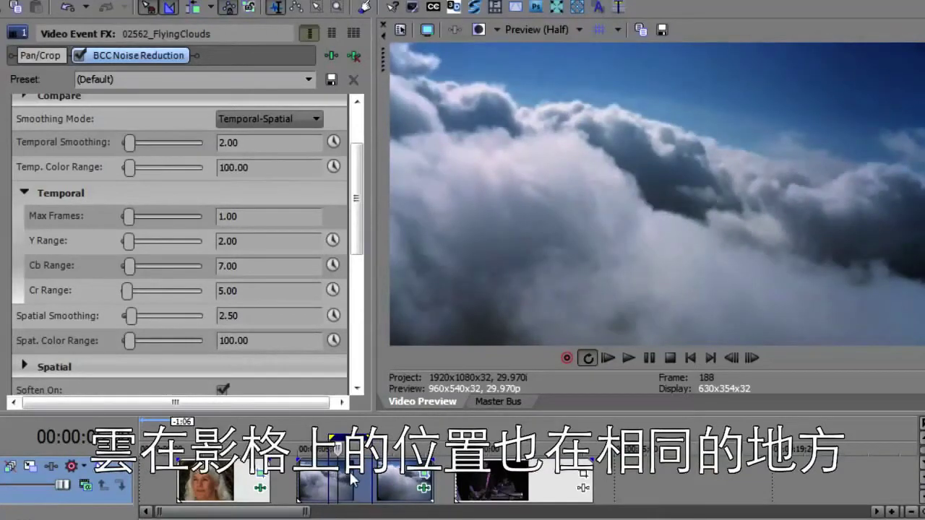
left_click(350, 479)
left_click(366, 476)
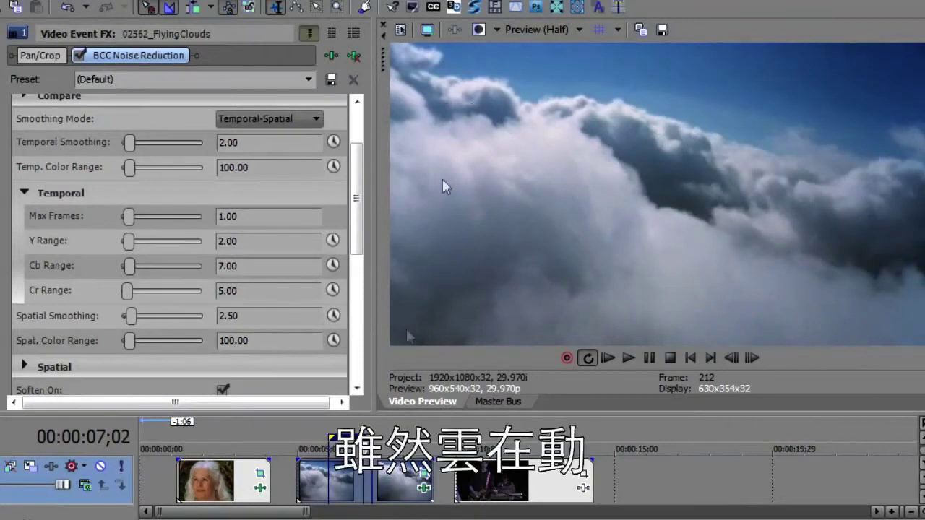
left_click(341, 482)
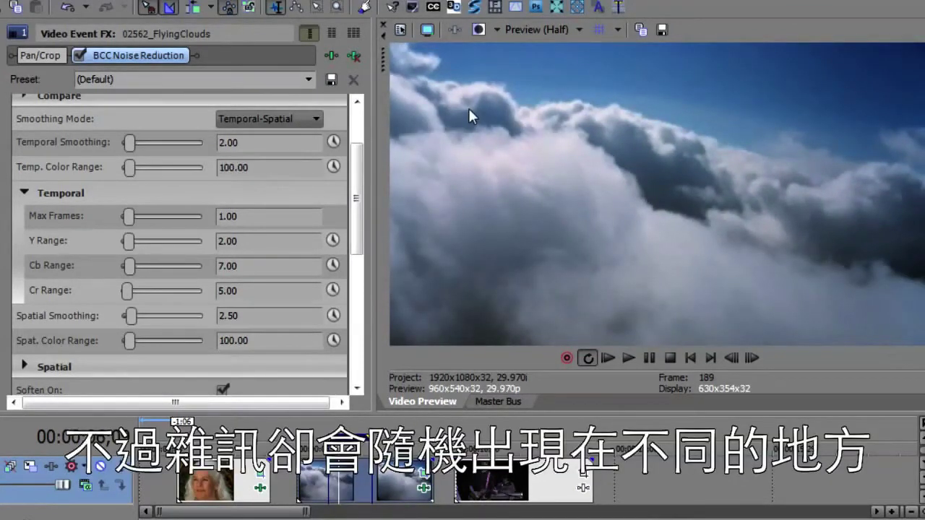
left_click(262, 219)
Set Max Frames and Temporal Smoothing to 3, then RAM-preview the looped range
type("3")
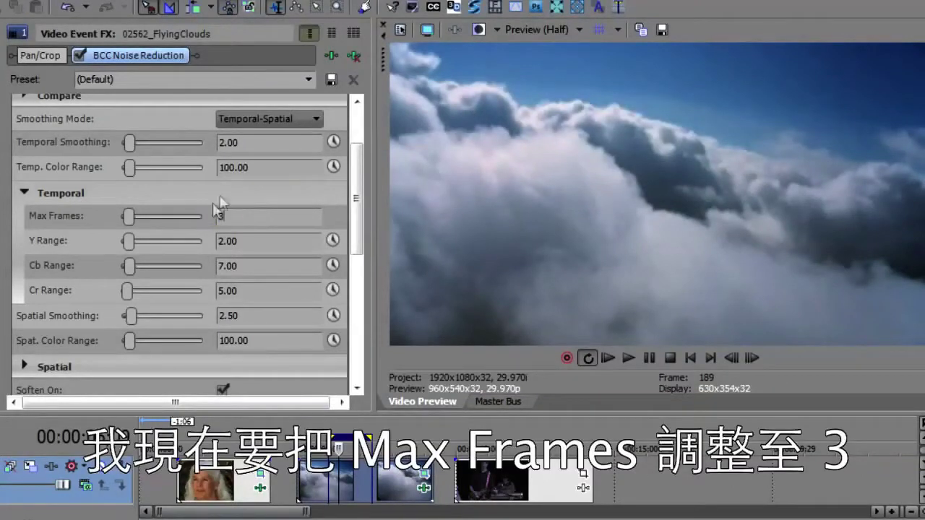
key("Tab")
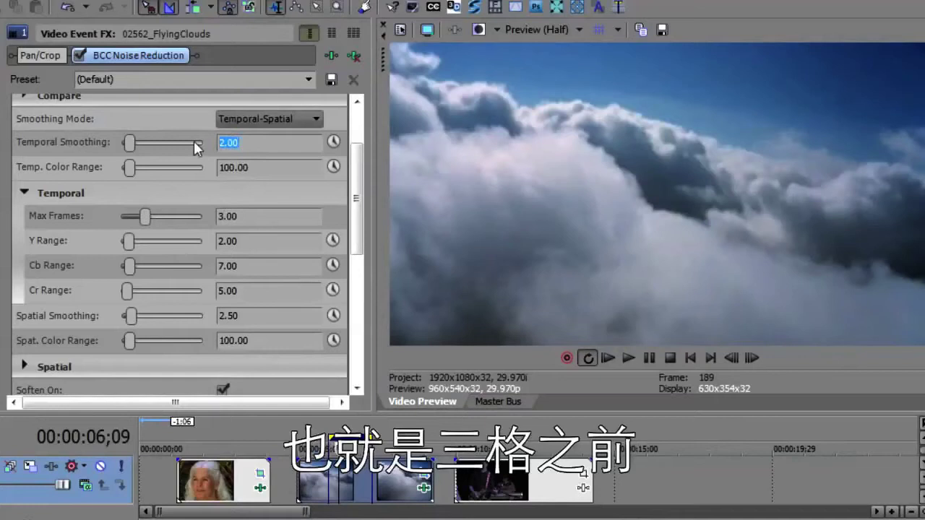
type("3")
left_click(251, 214)
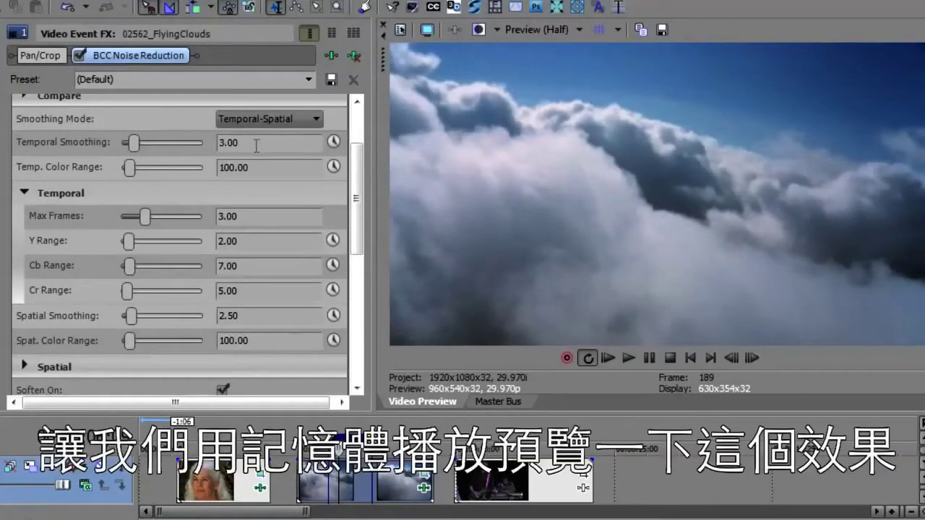
key("shift+b")
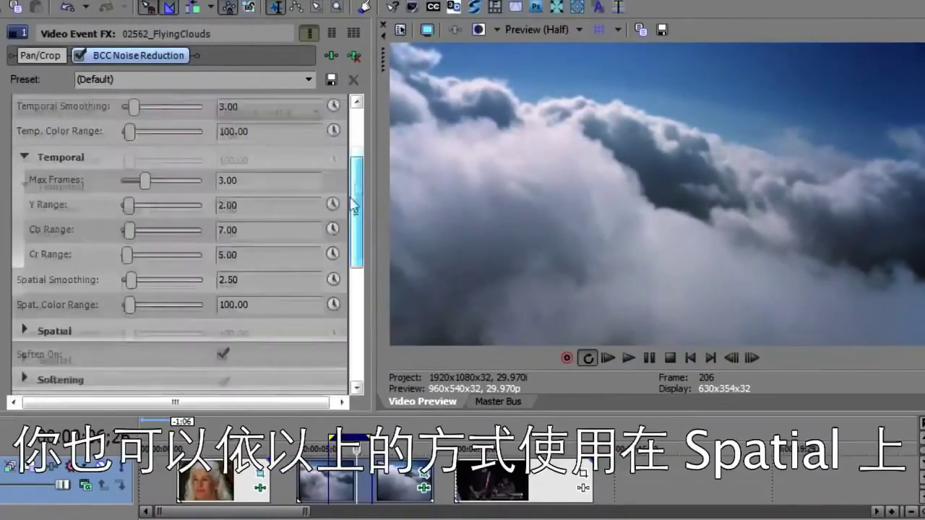
Test Soften On with Soften at 1.42, then leave softening unchecked and collapsed
left_click_drag(354, 206, 354, 262)
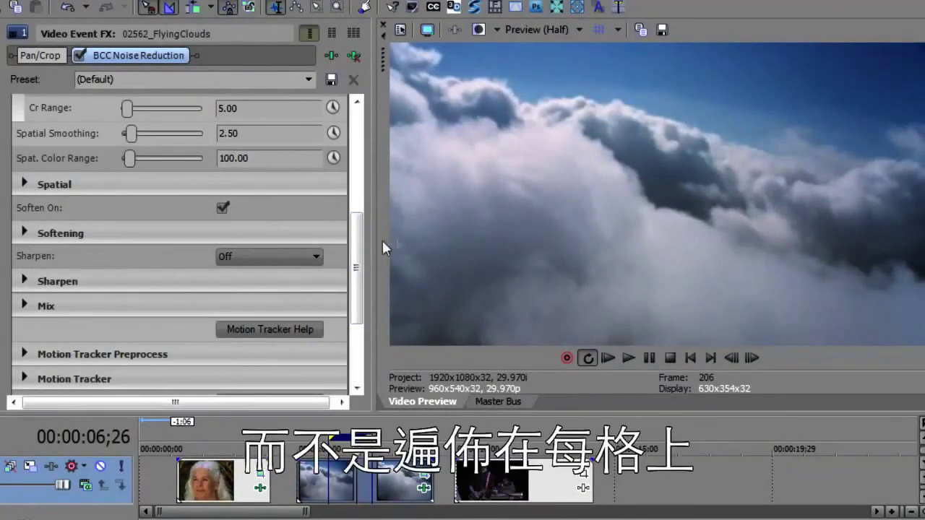
left_click_drag(357, 235, 359, 268)
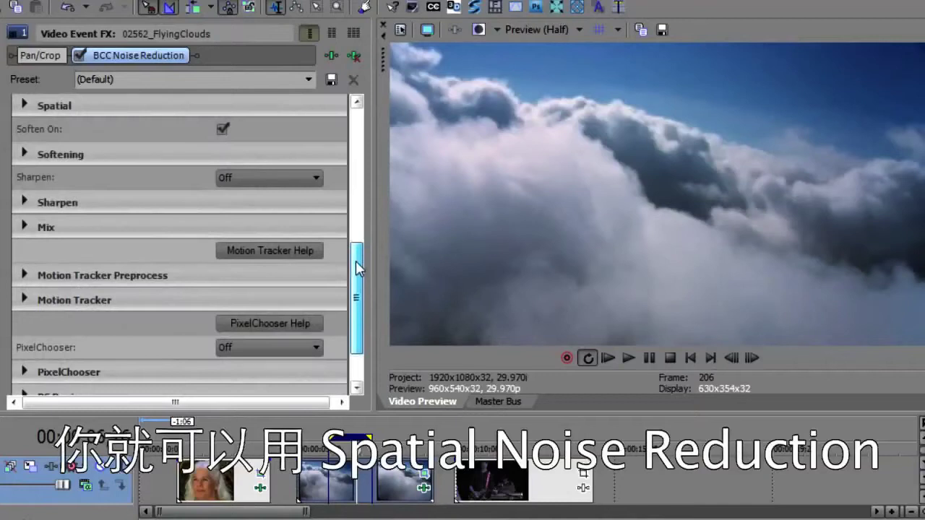
left_click(222, 130)
left_click(24, 154)
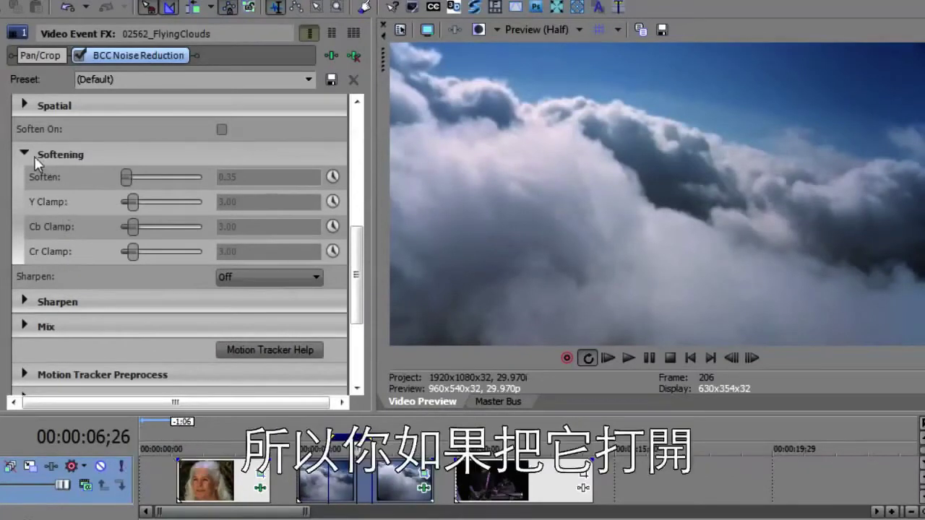
left_click(222, 129)
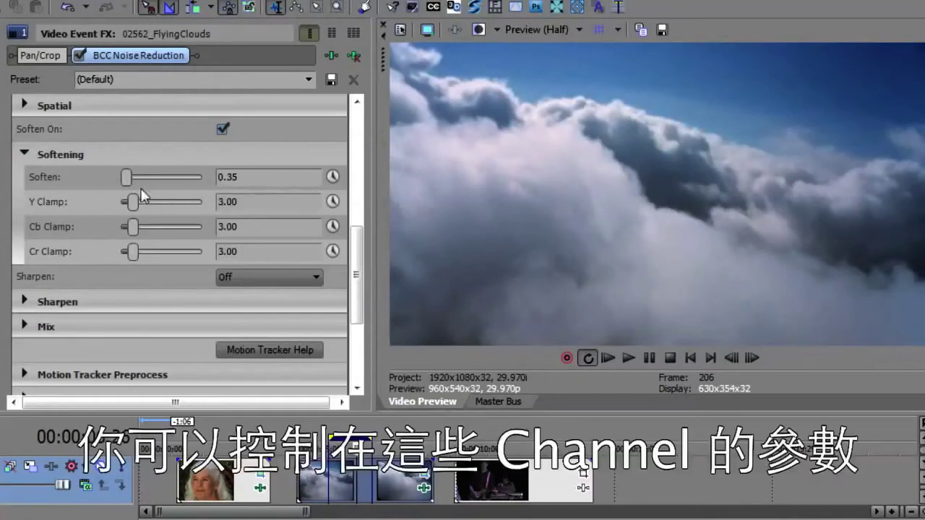
left_click_drag(128, 176, 151, 183)
left_click(222, 129)
left_click(24, 153)
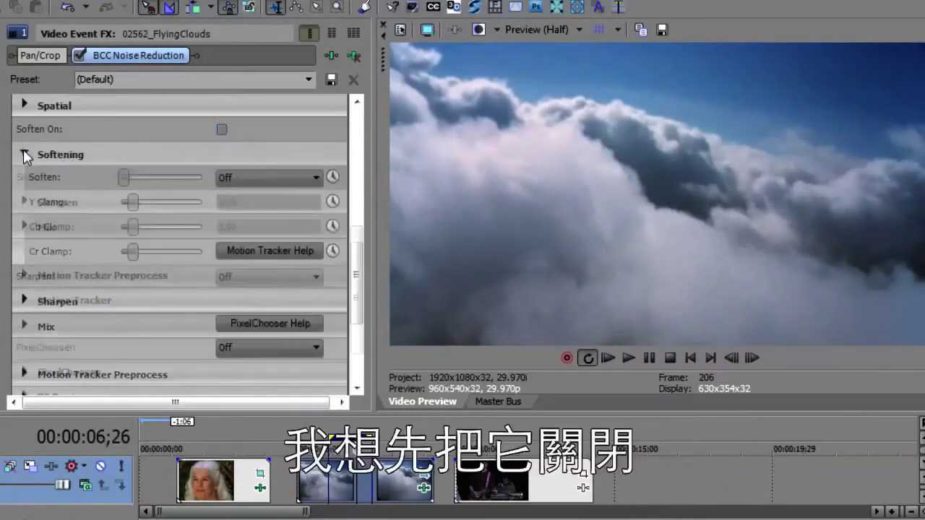
left_click(26, 199)
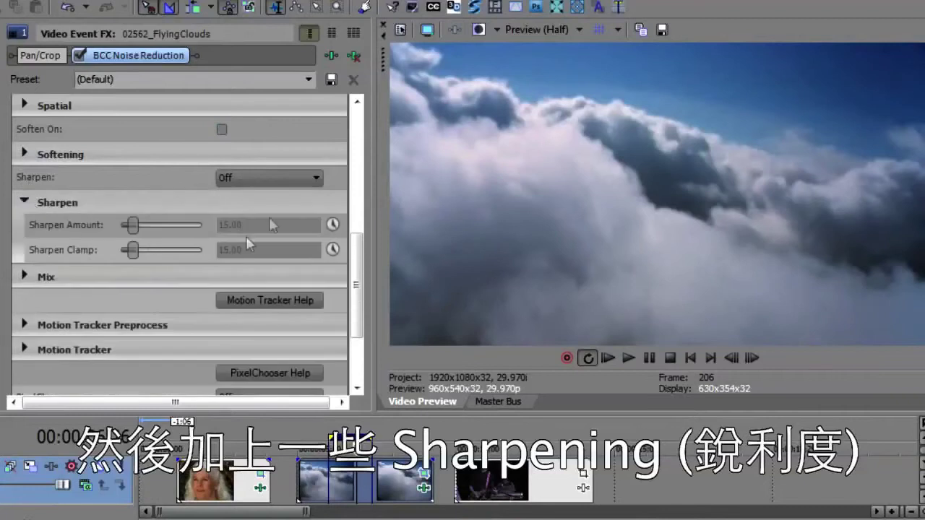
Set Sharpen to YCbCr with Sharpen Amount 57.89, playhead back at 00:00:05;29
left_click(262, 175)
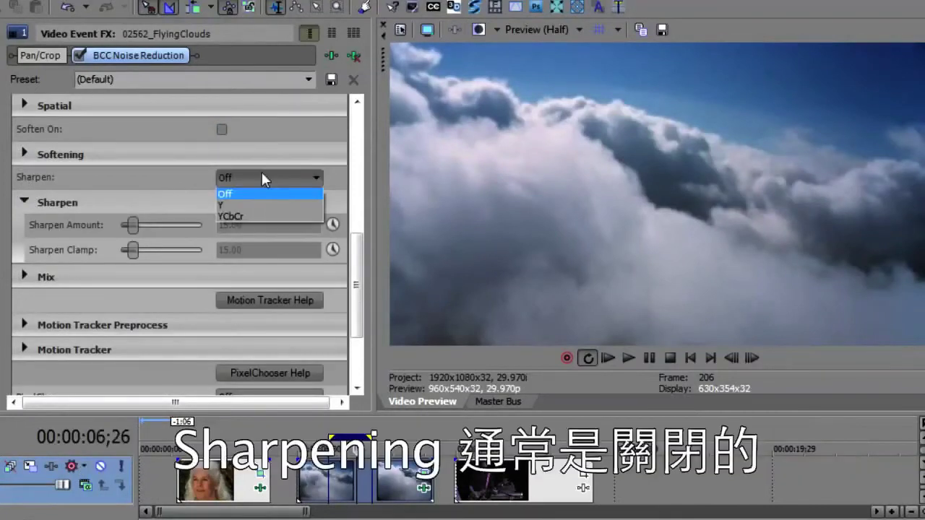
left_click(253, 216)
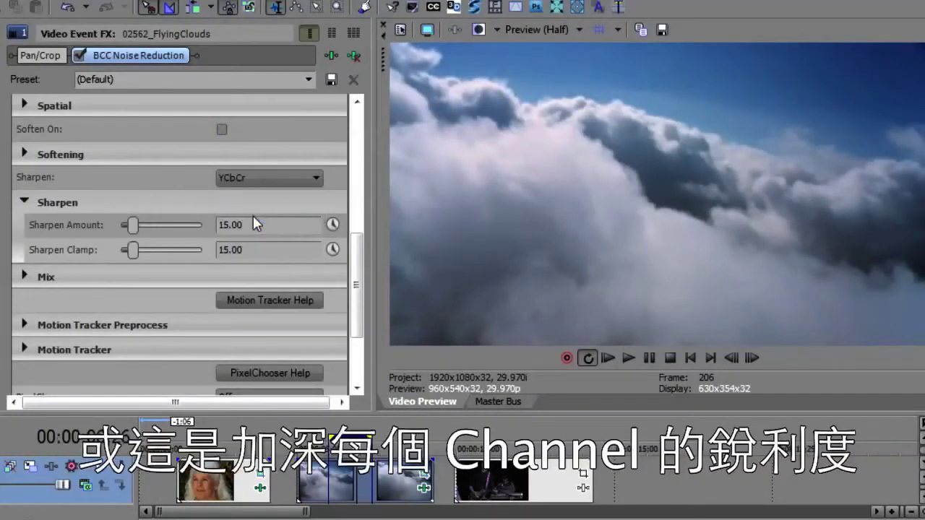
left_click_drag(131, 225, 171, 228)
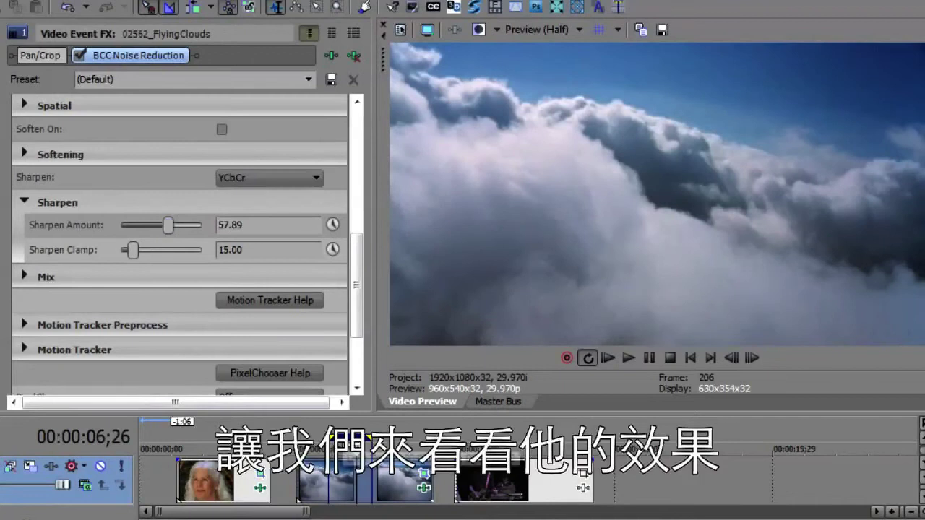
left_click(328, 481)
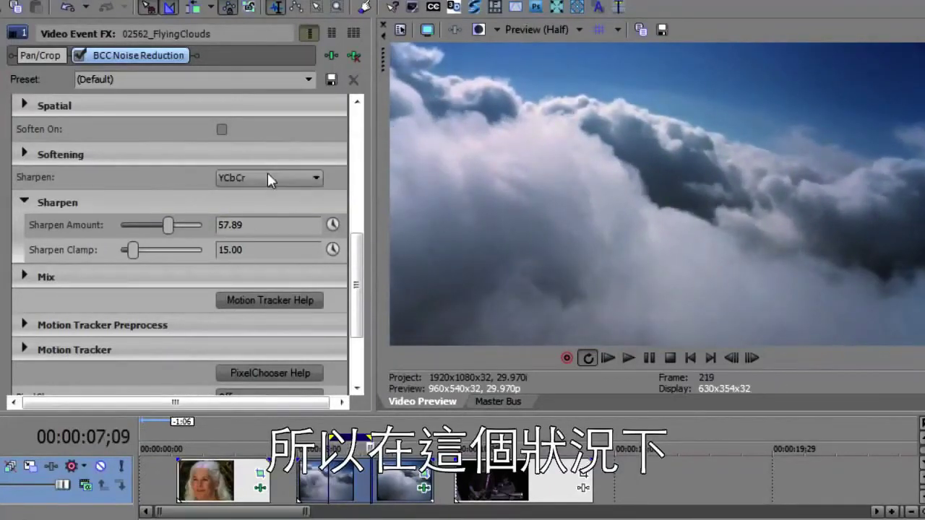
left_click(228, 178)
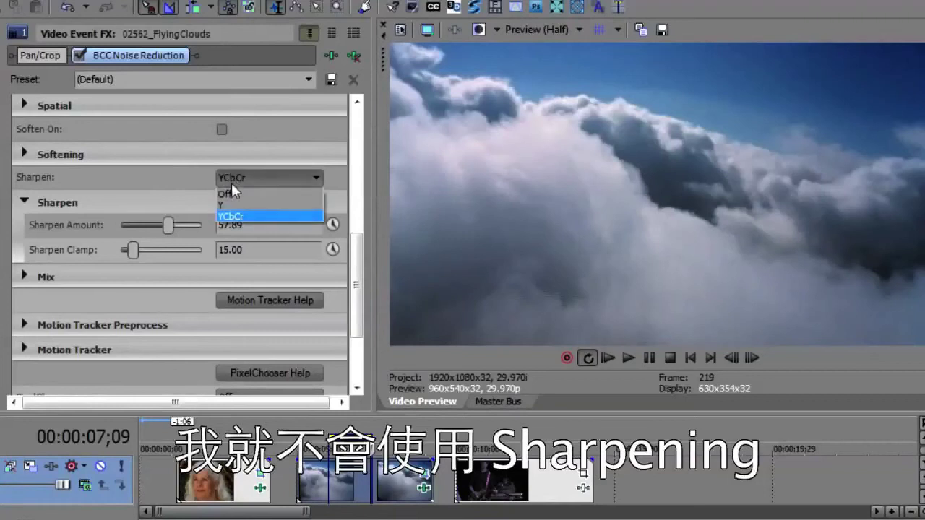
Set Sharpen back to Off and replay the cloud loop from one frame later
left_click(232, 189)
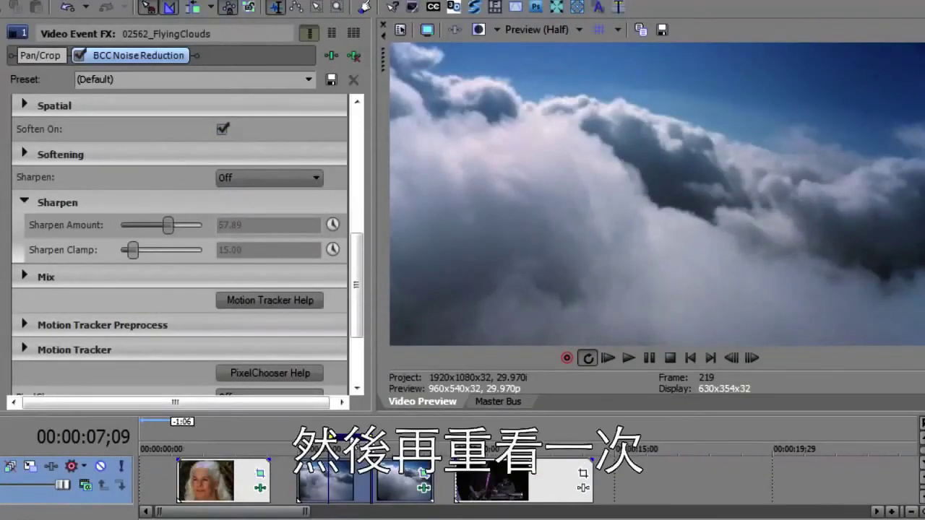
key("Right")
key("space")
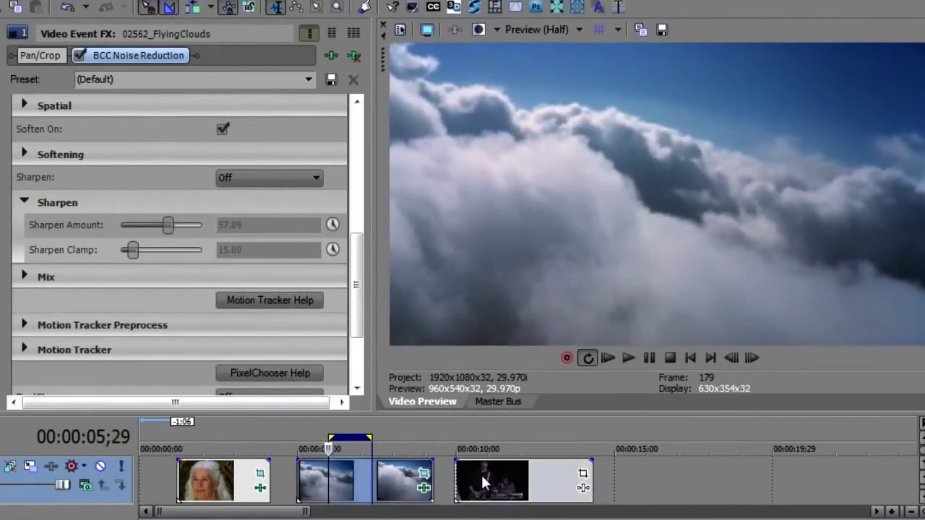
left_click(483, 483)
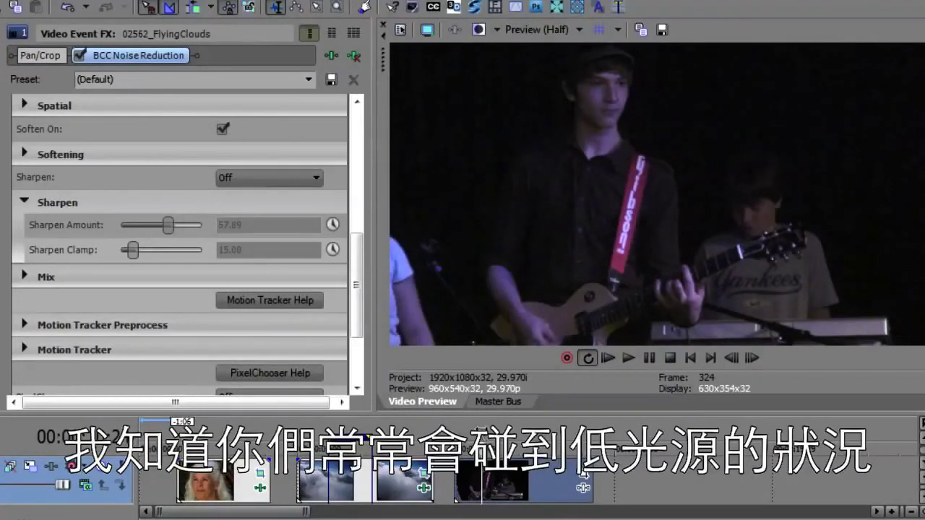
Play and stop the band clip, then pull the loop region's right end left
key("space")
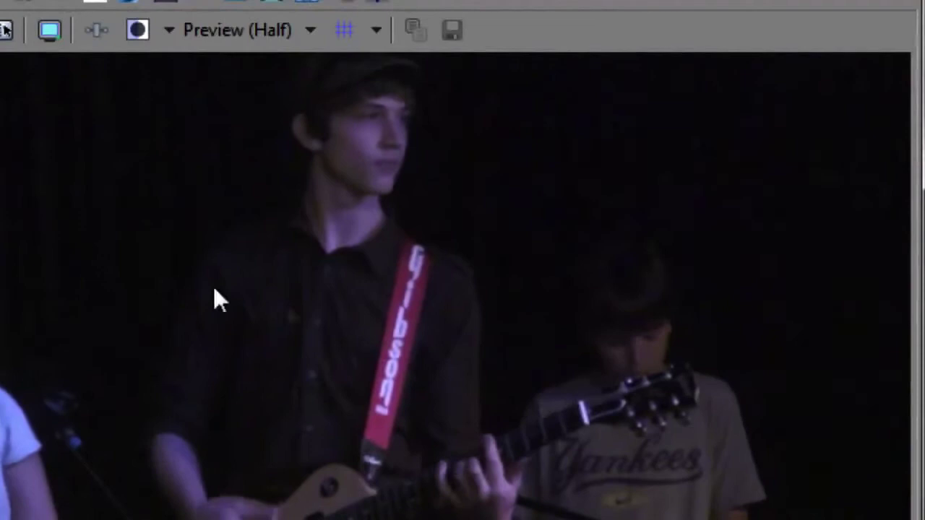
key("space")
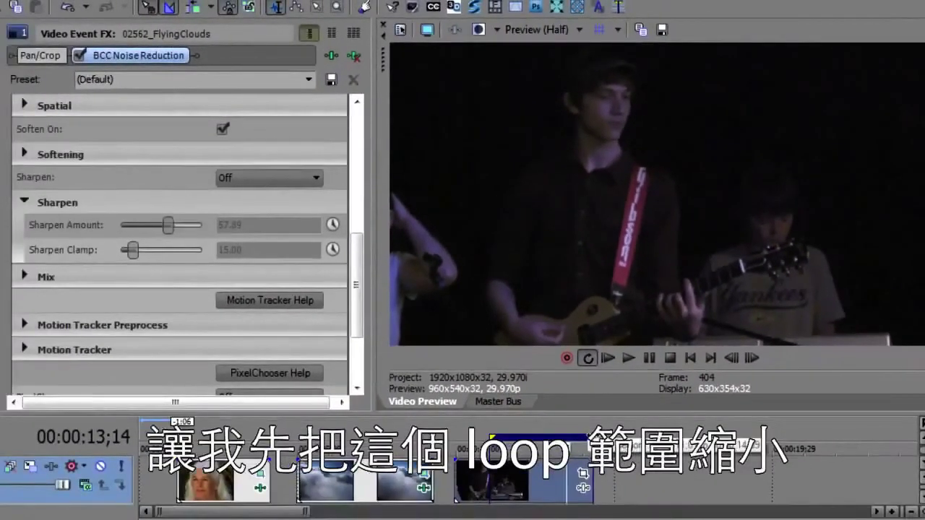
left_click_drag(586, 438, 534, 438)
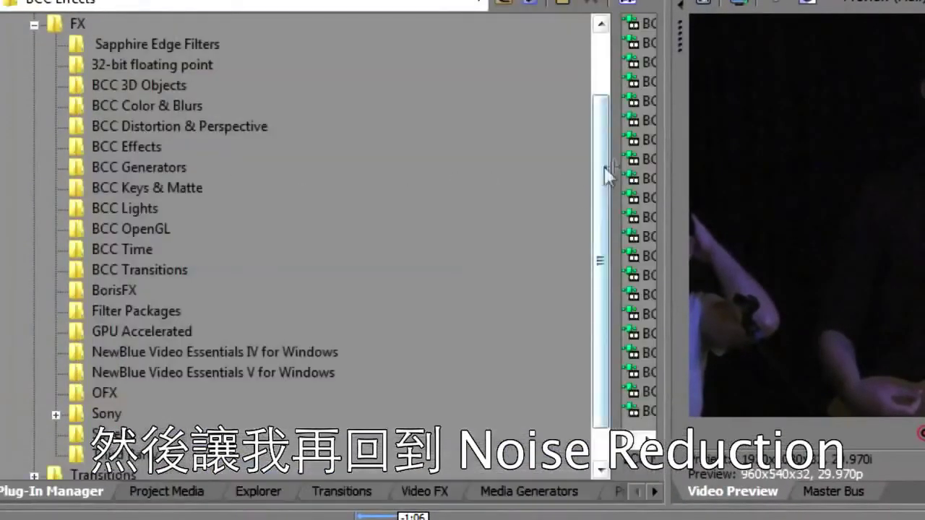
Widen the BCC Effects list and drop BCC Noise Reduction onto the band event
left_click_drag(615, 159, 189, 159)
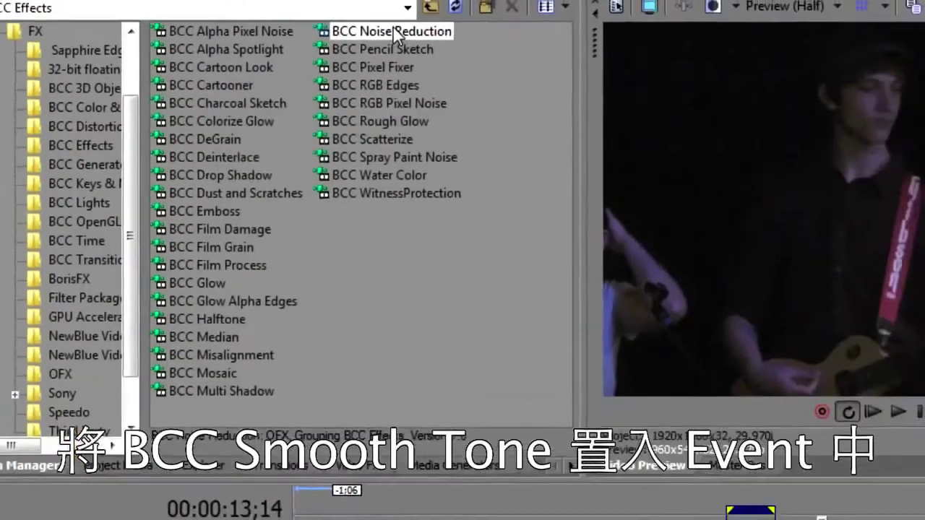
left_click_drag(461, 23, 832, 519)
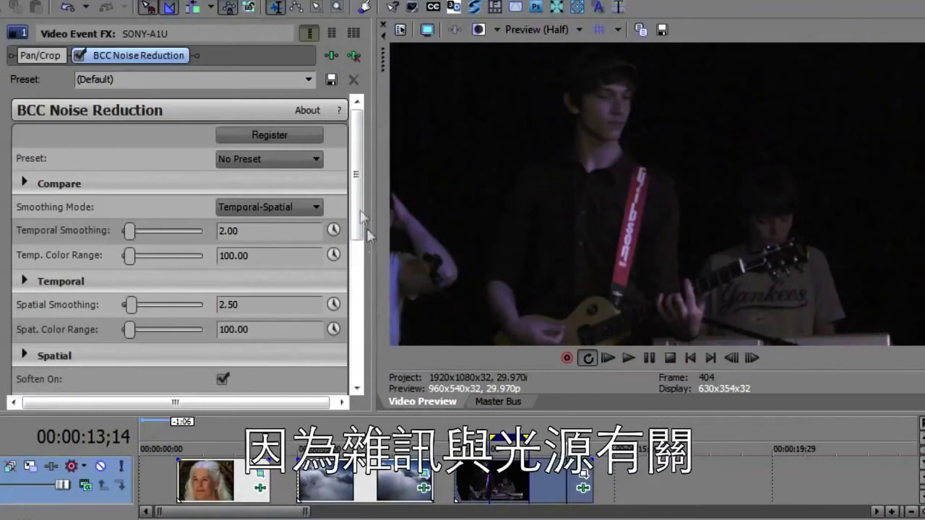
Set the band clip's temporal Max Frames to 2.00 and move the playhead earlier in the clip
left_click_drag(356, 200, 359, 231)
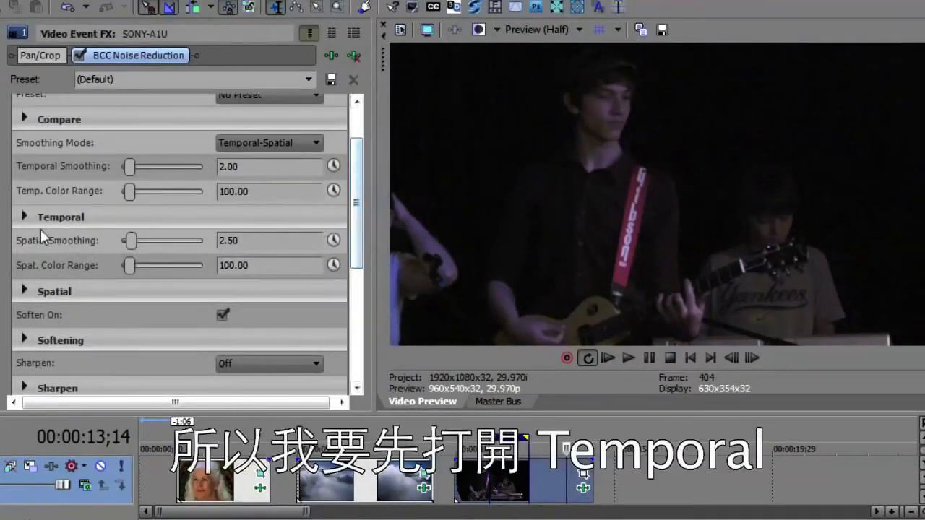
left_click(24, 216)
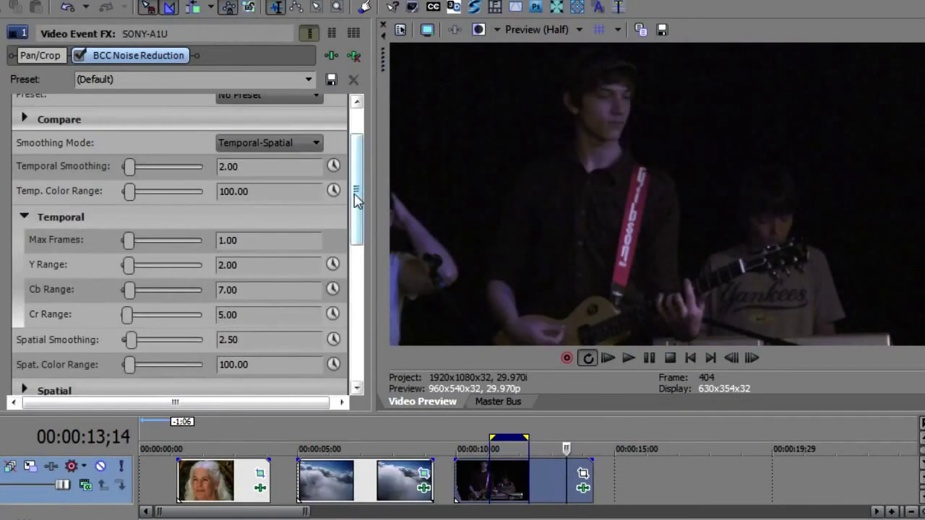
left_click_drag(355, 195, 355, 213)
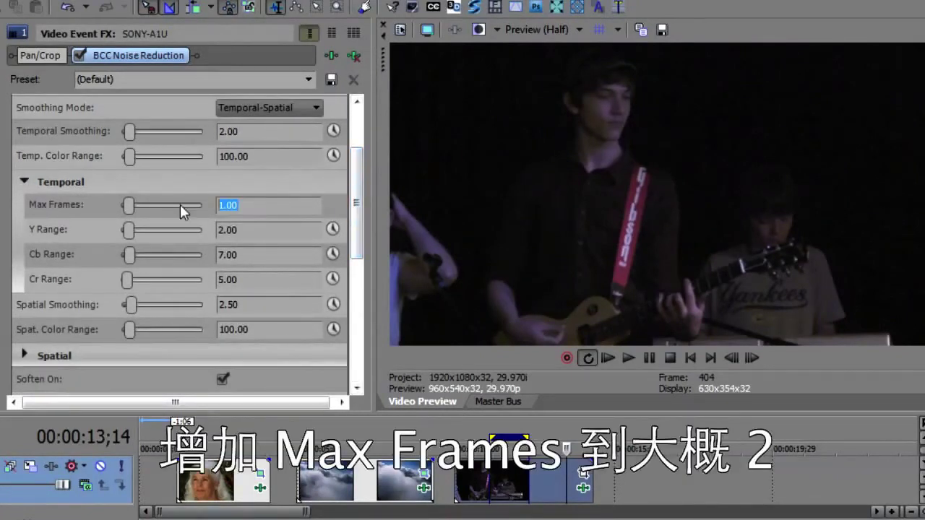
type("2")
left_click(258, 229)
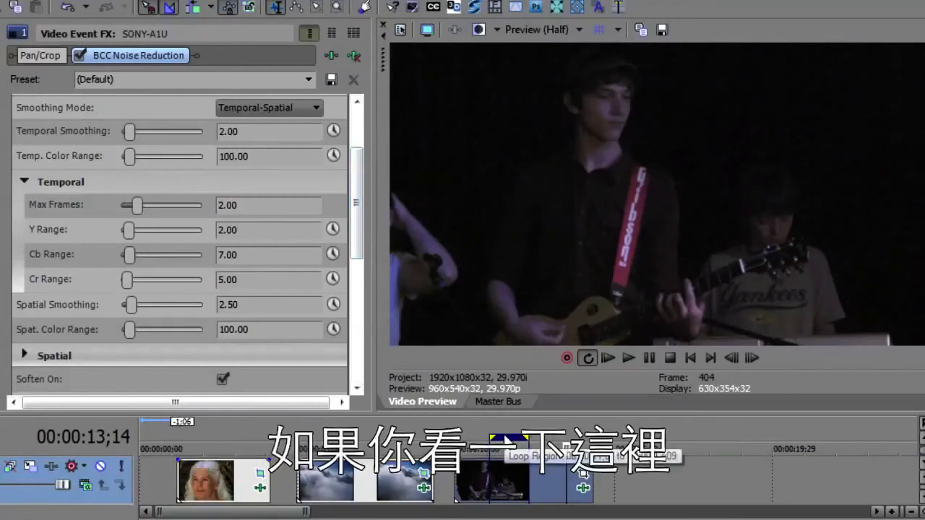
left_click(496, 477)
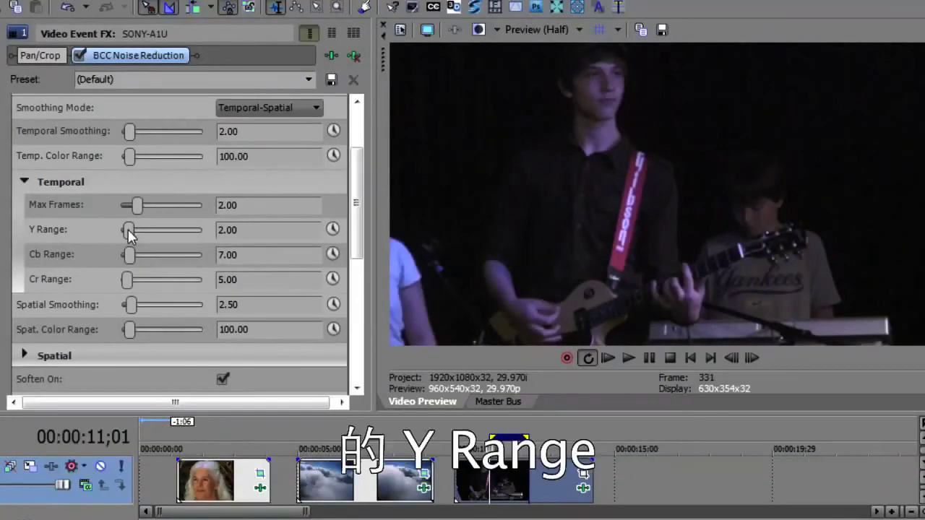
Raise the temporal Y Range slider to about 7, then fine-tune it to 8.90
left_click_drag(127, 229, 148, 230)
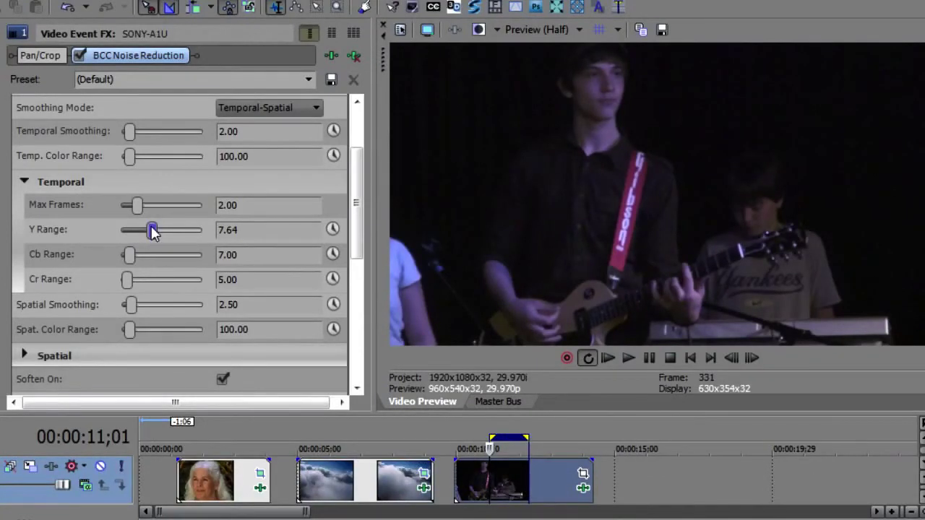
left_click_drag(156, 231, 158, 231)
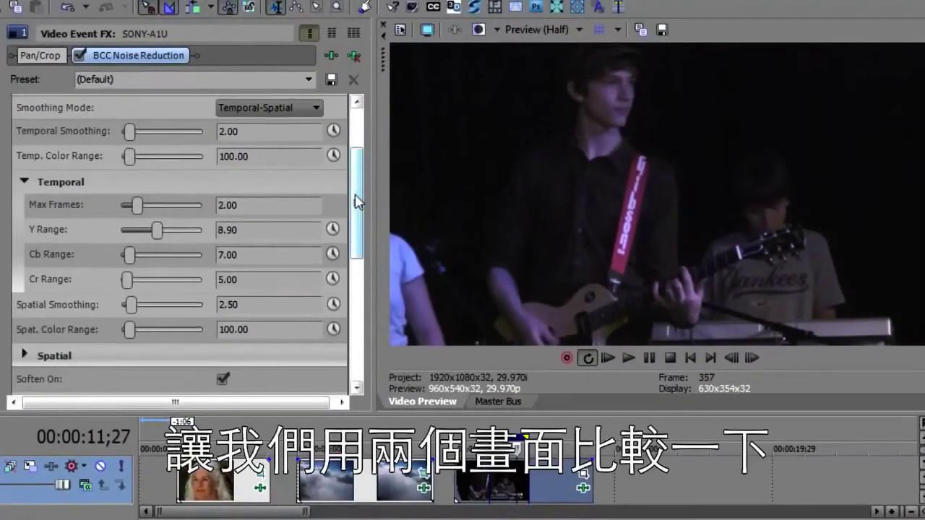
Set BCC Noise Reduction's Compare Mode to Compare with the Wipe/Slide split at 51.58
left_click_drag(355, 200, 356, 162)
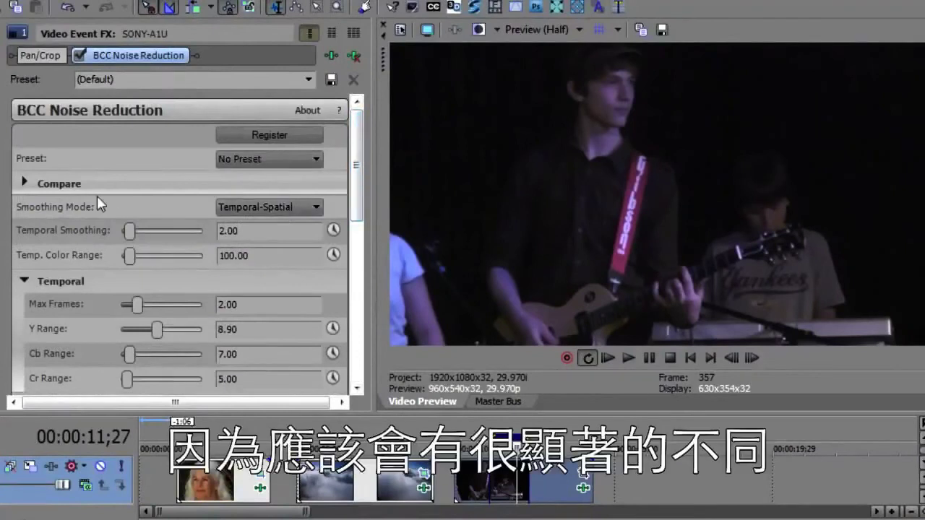
left_click(24, 184)
left_click(250, 207)
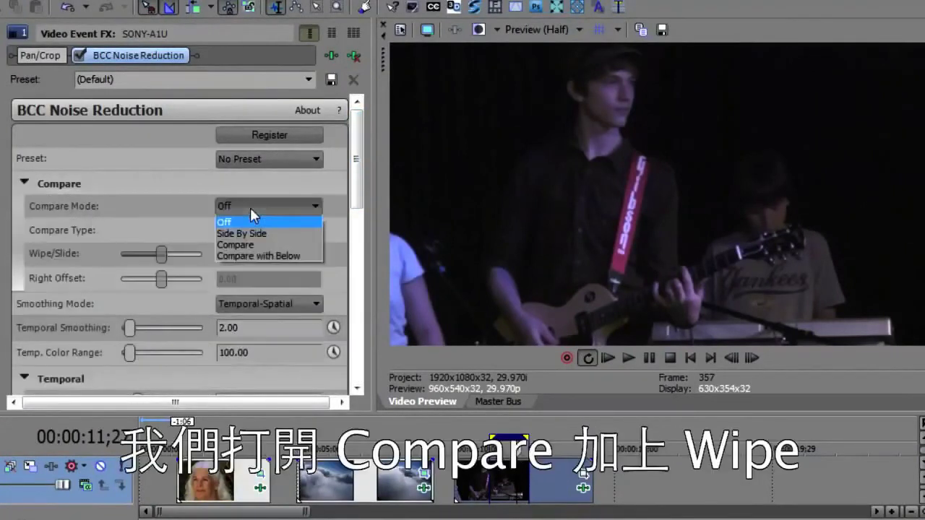
left_click(253, 246)
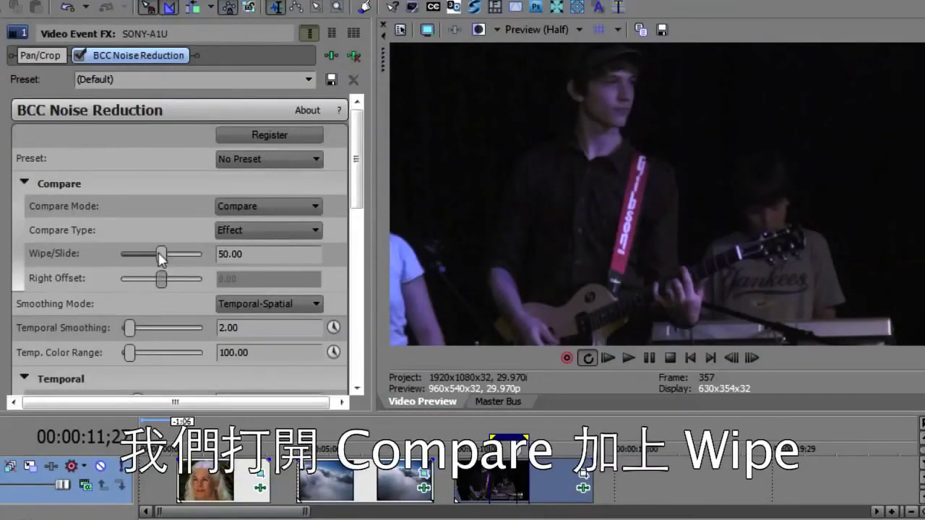
mouse_move(158, 252)
left_mouse_down()
mouse_move(148, 253)
mouse_move(163, 254)
left_mouse_up()
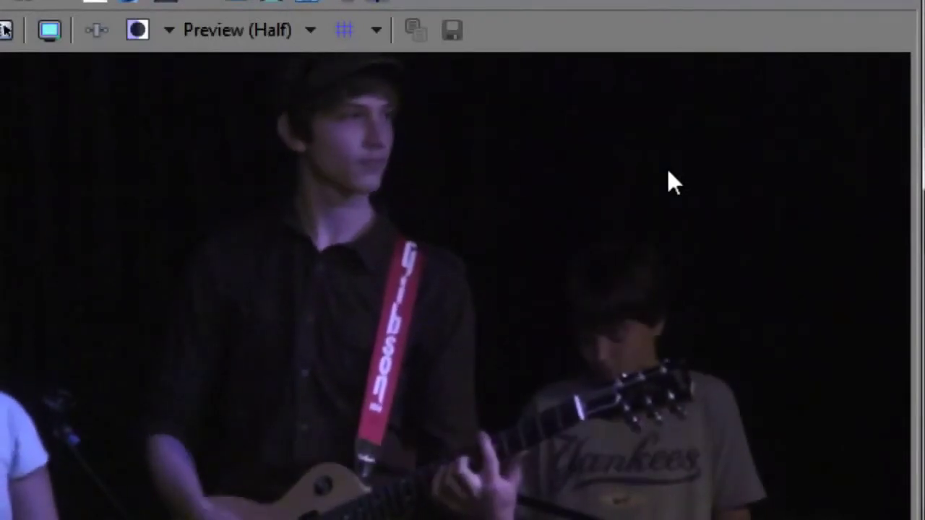
Play the band clip loop and stop when the cleaner noise-reduced half shows beside the original
key("space")
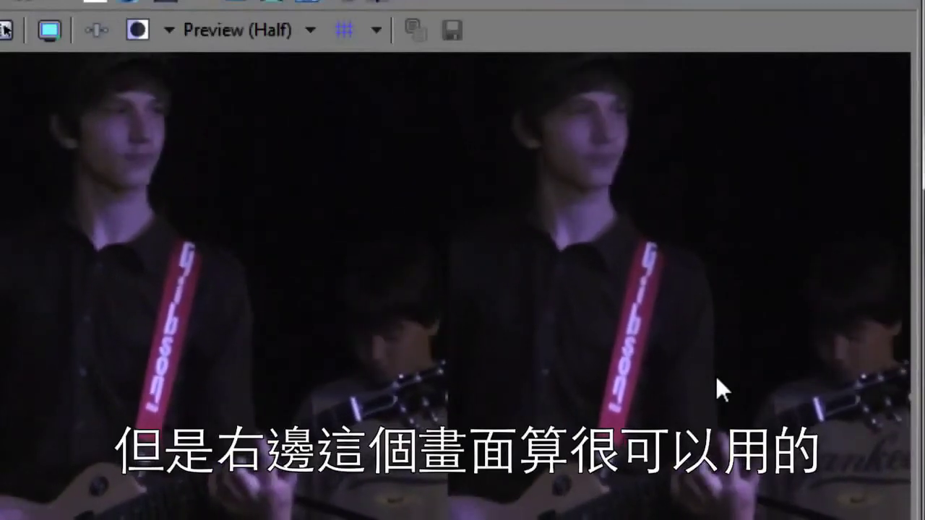
key("space")
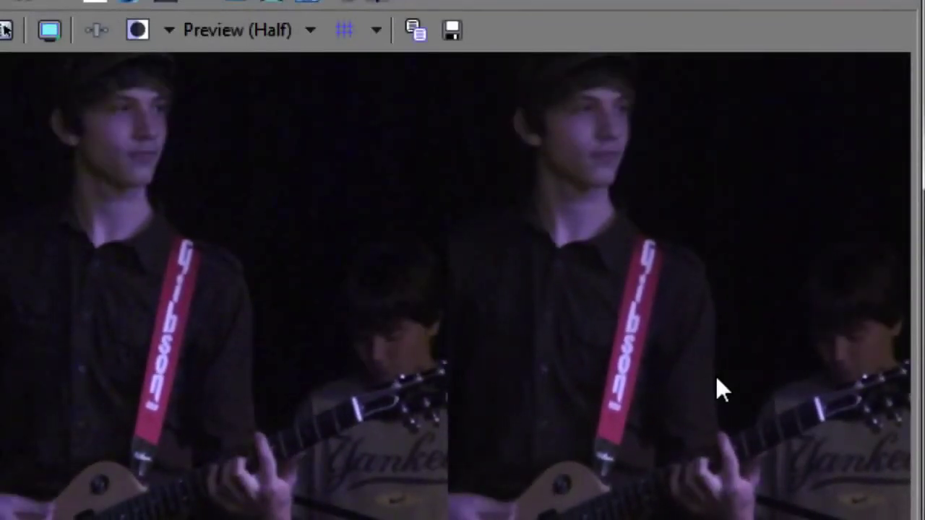